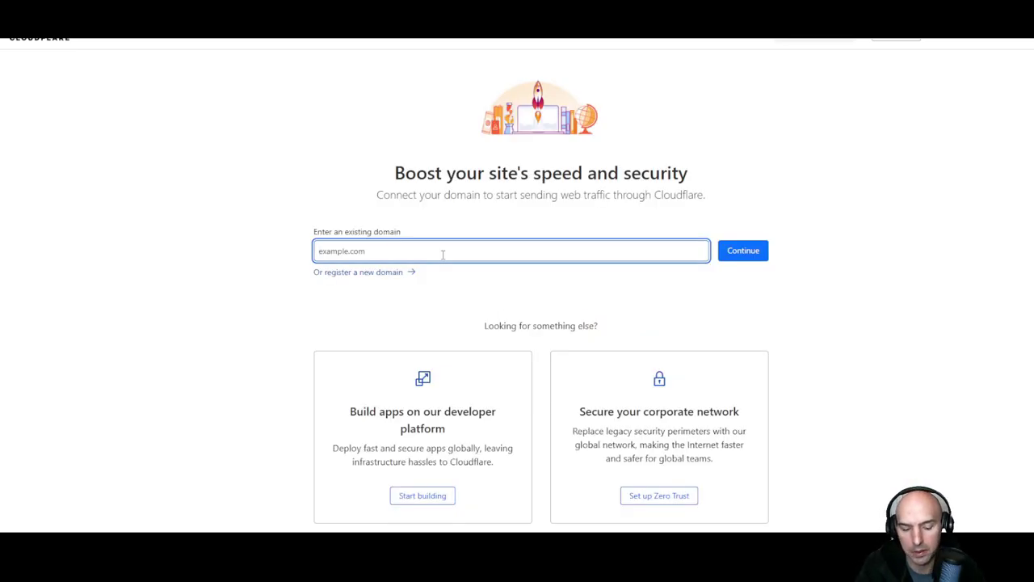
Step: Add roofingsupplyco.com as a Cloudflare site and continue with the Free plan
text(roofing)
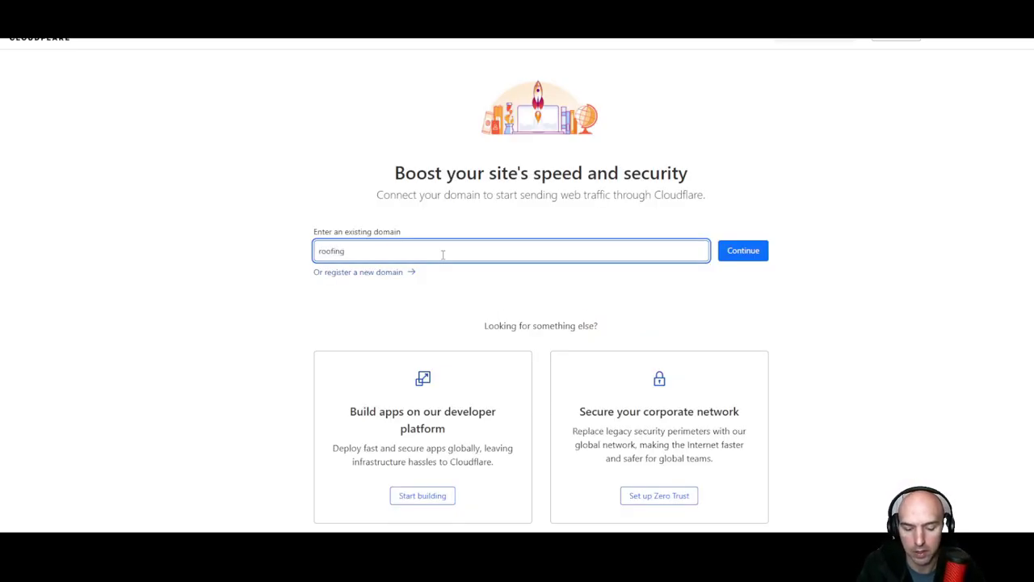
text(supplyco.com)
click(743, 252)
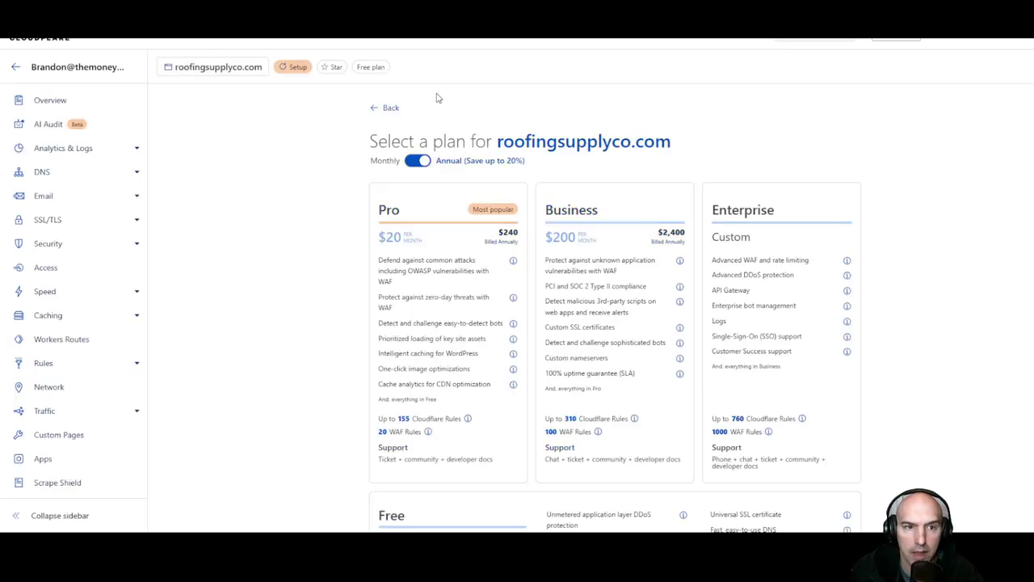
scroll(487, 303, down, 3)
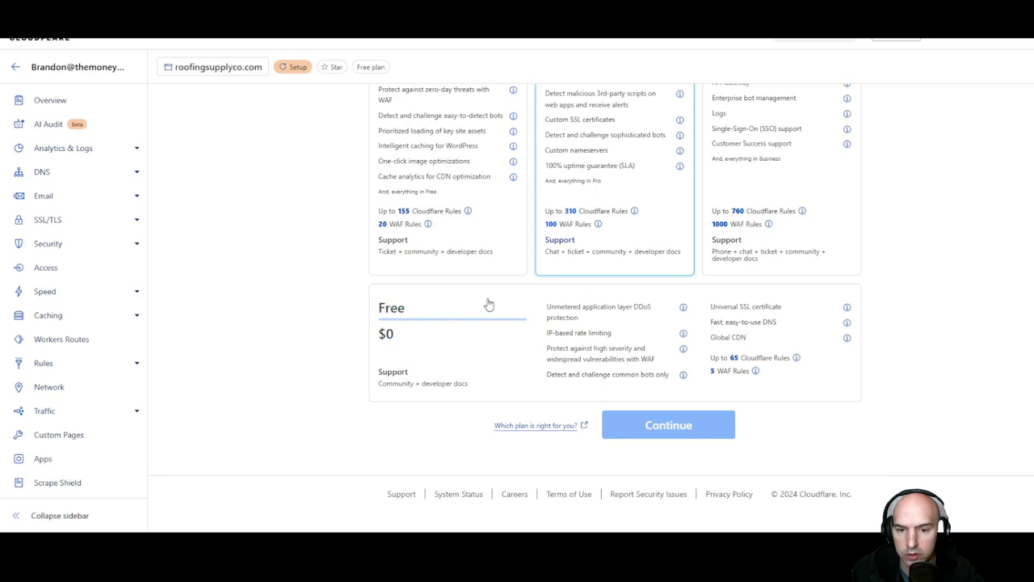
click(512, 364)
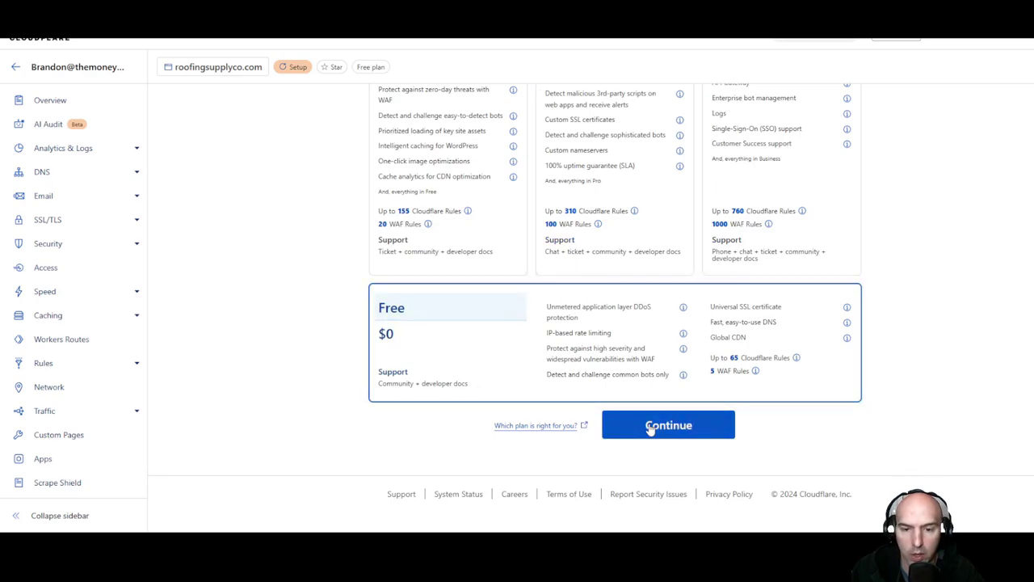
click(651, 429)
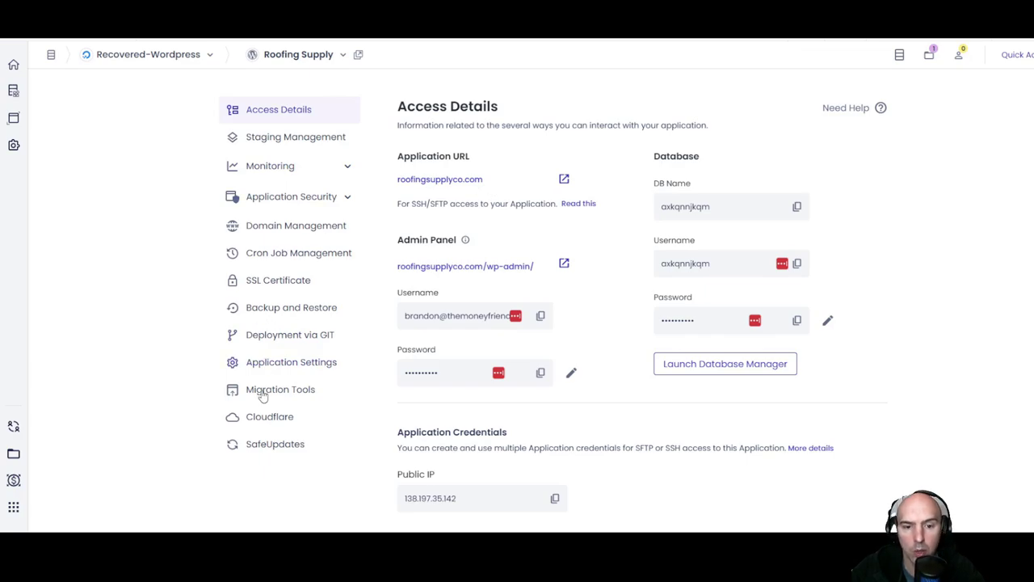
Step: Open the Cloudflare integration from the Roofing Supply application's sidebar
click(257, 419)
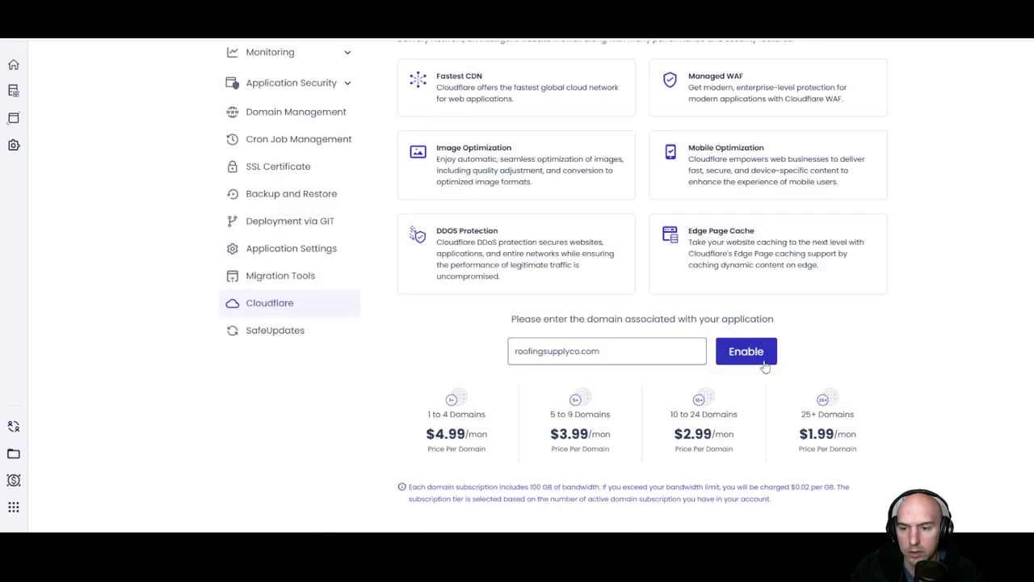
Step: Enable Cloudflare for roofingsupplyco.com and view its CNAME records pointing to secure.cloudways.cloud
click(745, 355)
scroll(641, 229, up, 2)
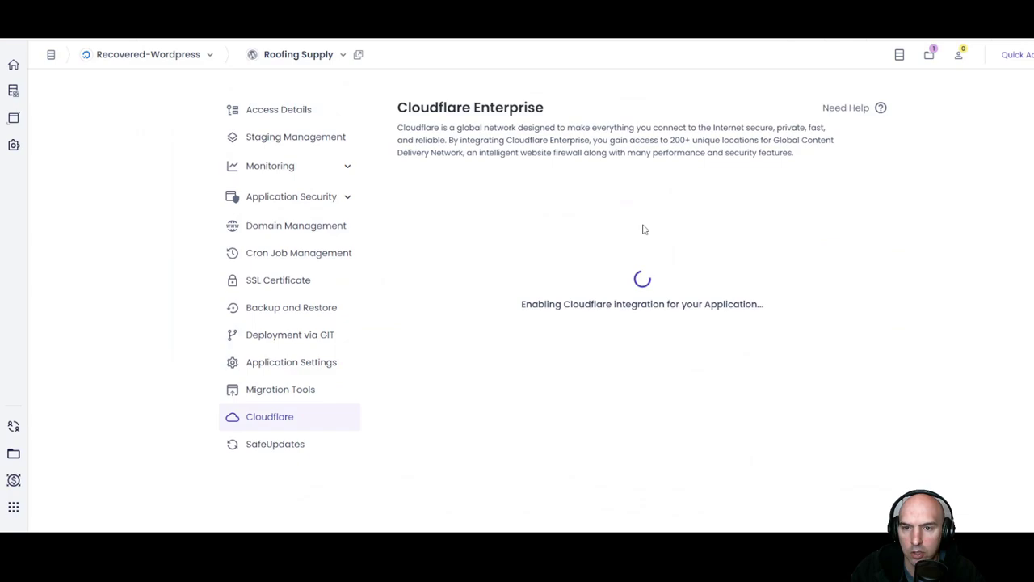
scroll(616, 256, down, 1)
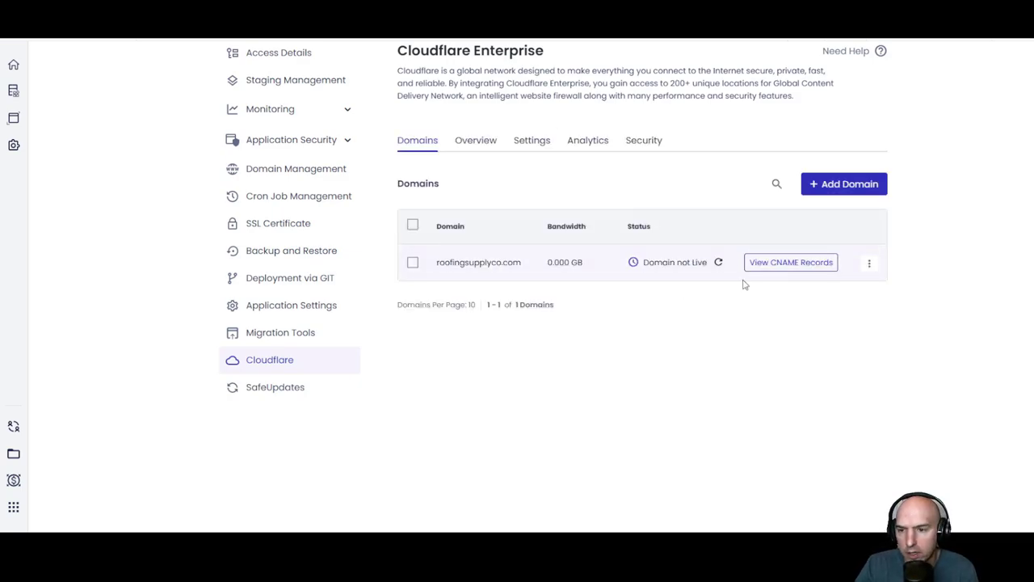
click(785, 265)
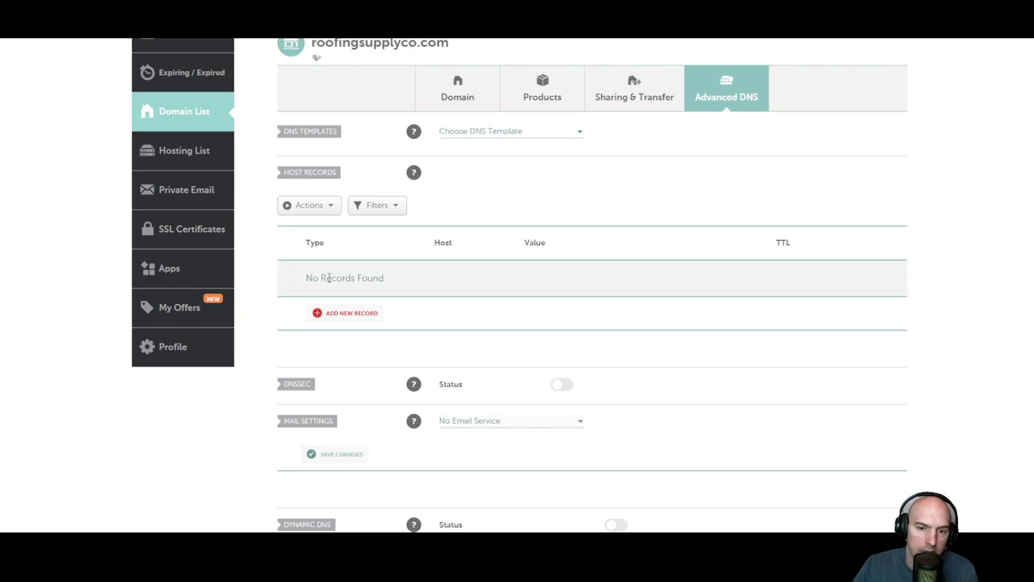
Step: Add a Namecheap CNAME record with host @ targeting secure.cloudways.cloud
click(352, 315)
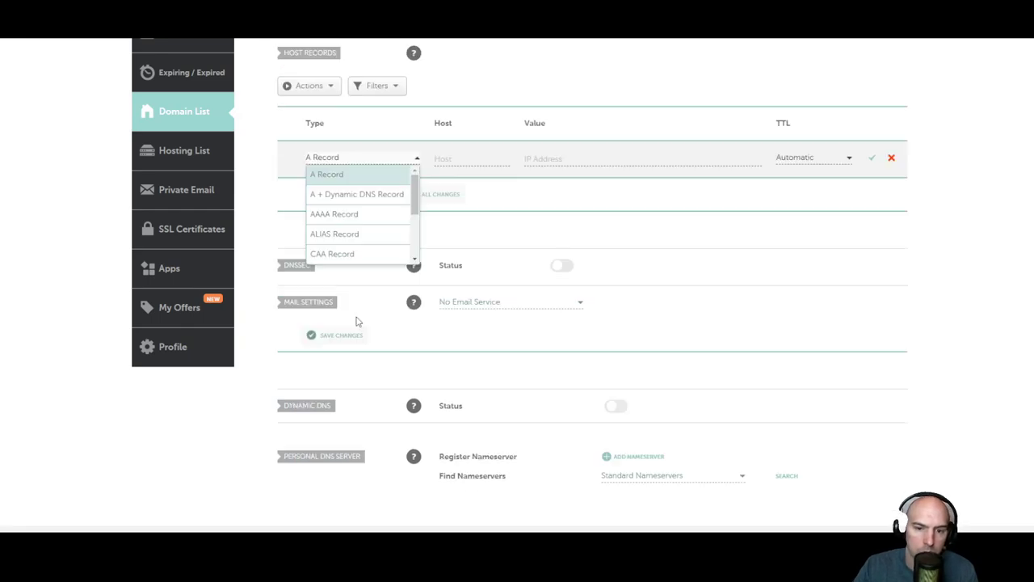
scroll(353, 210, down, 2)
scroll(358, 194, down, 2)
click(375, 173)
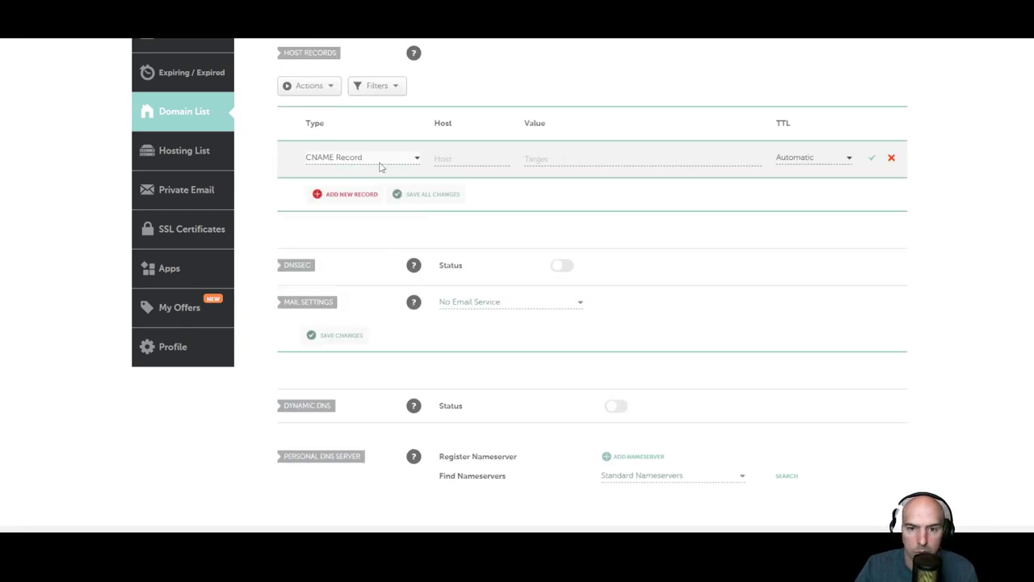
click(444, 158)
text(@)
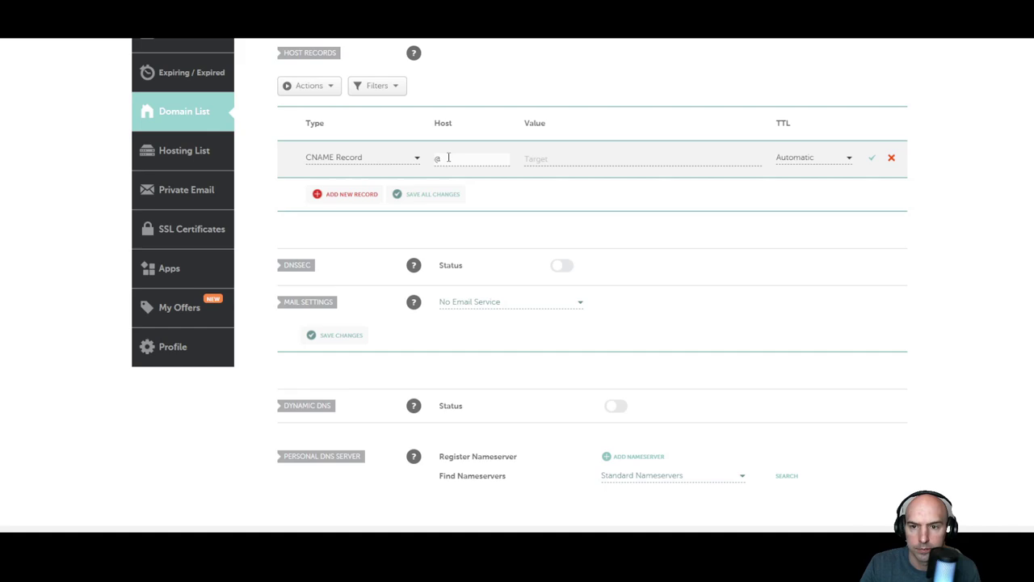
click(558, 158)
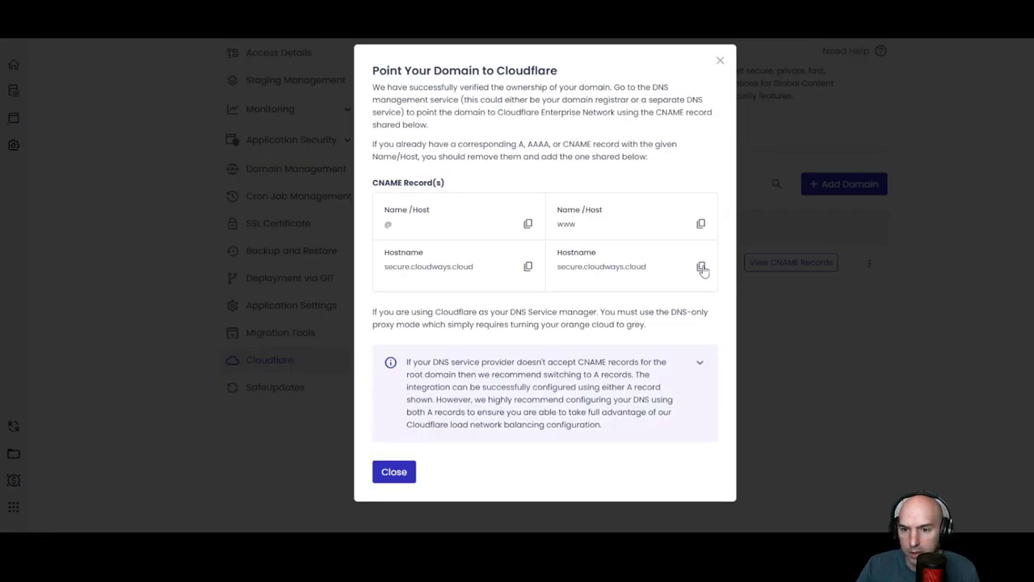
click(700, 266)
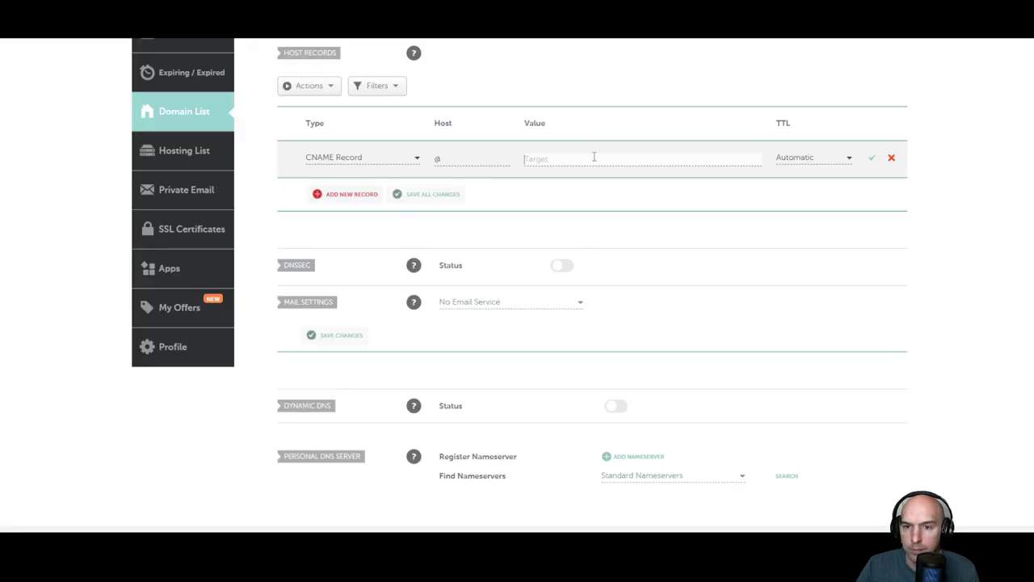
key(ctrl+v)
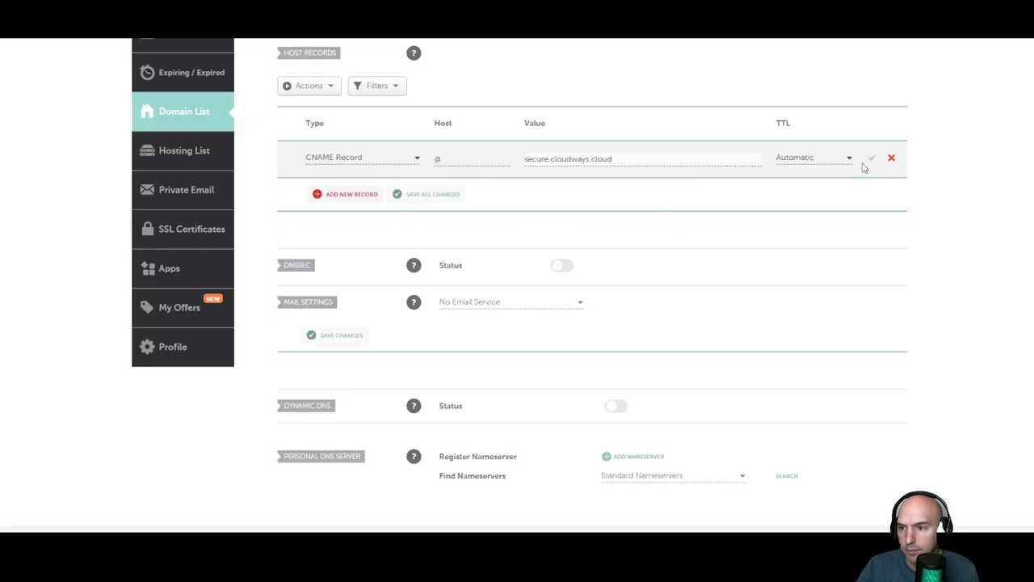
Step: Add and save a second CNAME record with host www targeting secure.cloudways.cloud
click(368, 195)
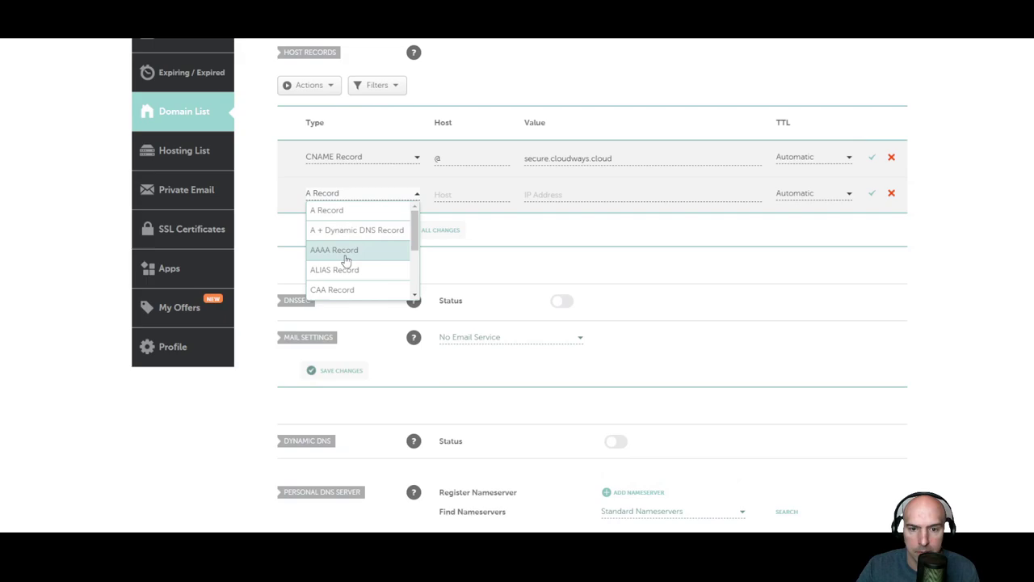
scroll(346, 258, down, 3)
click(357, 210)
click(449, 197)
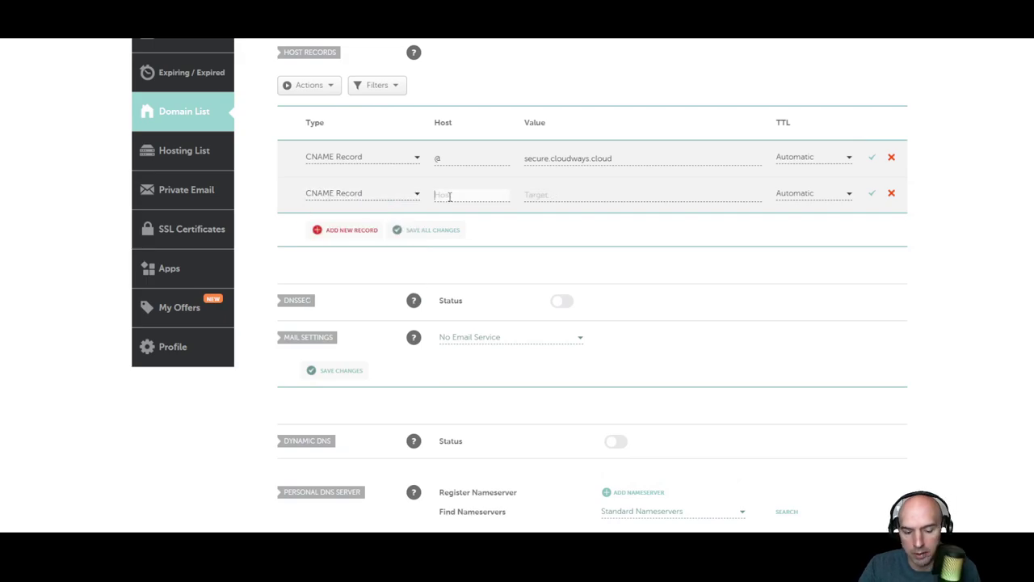
text(www)
click(559, 198)
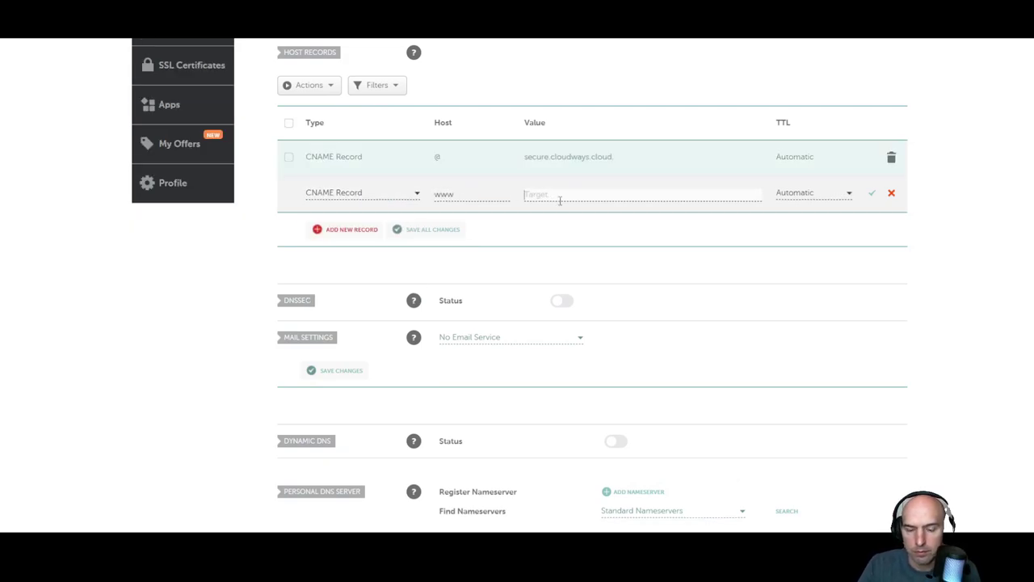
key(ctrl+v)
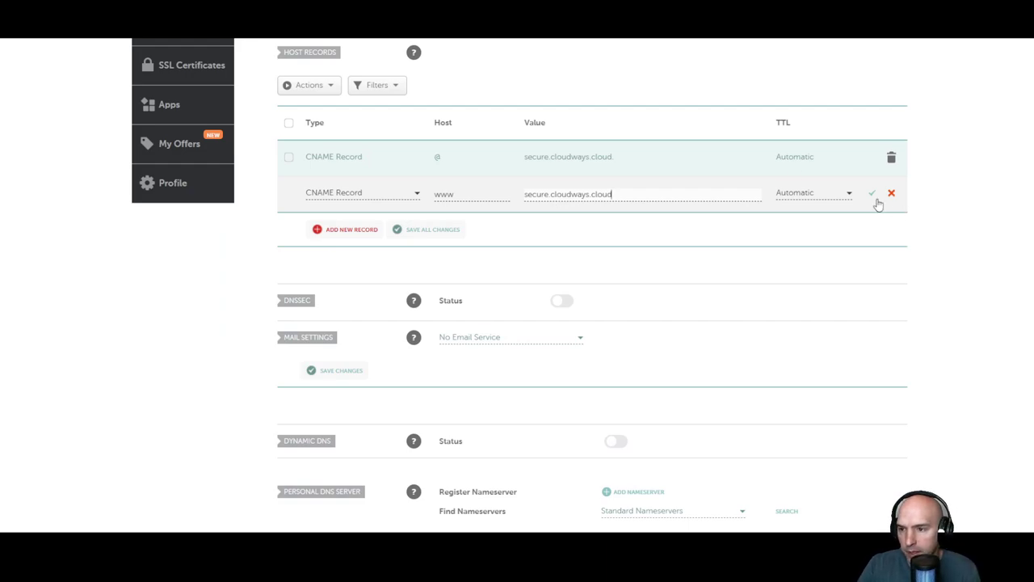
click(873, 195)
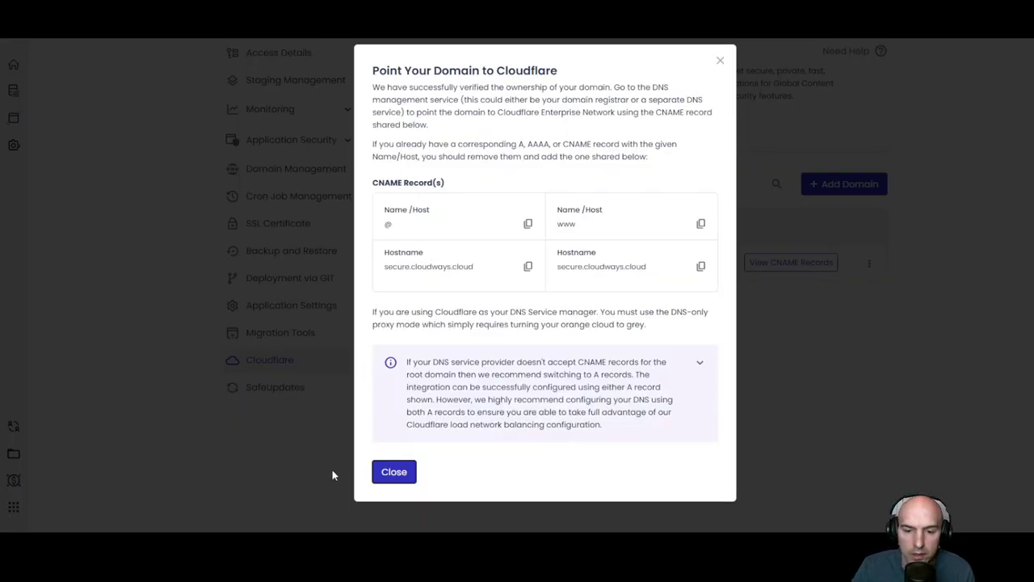
Step: Close the CNAME dialog, recheck the domain status, and keep image optimization on Lossless
click(394, 472)
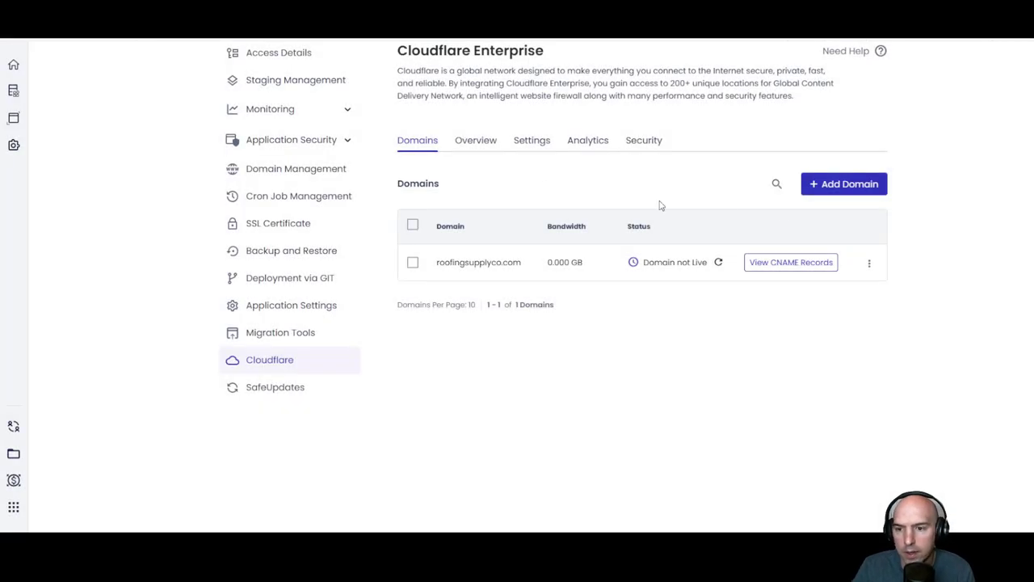
click(719, 262)
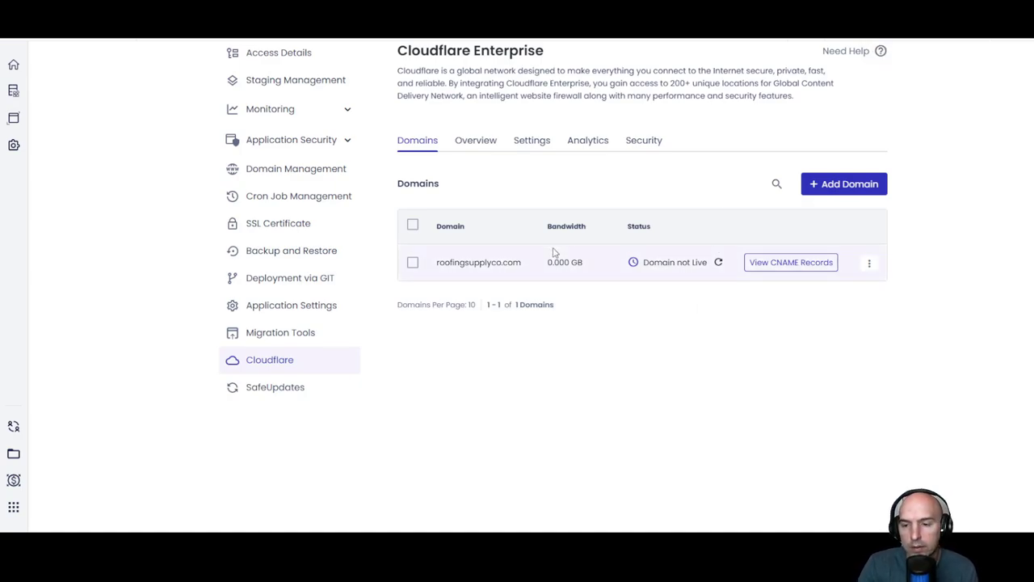
click(531, 140)
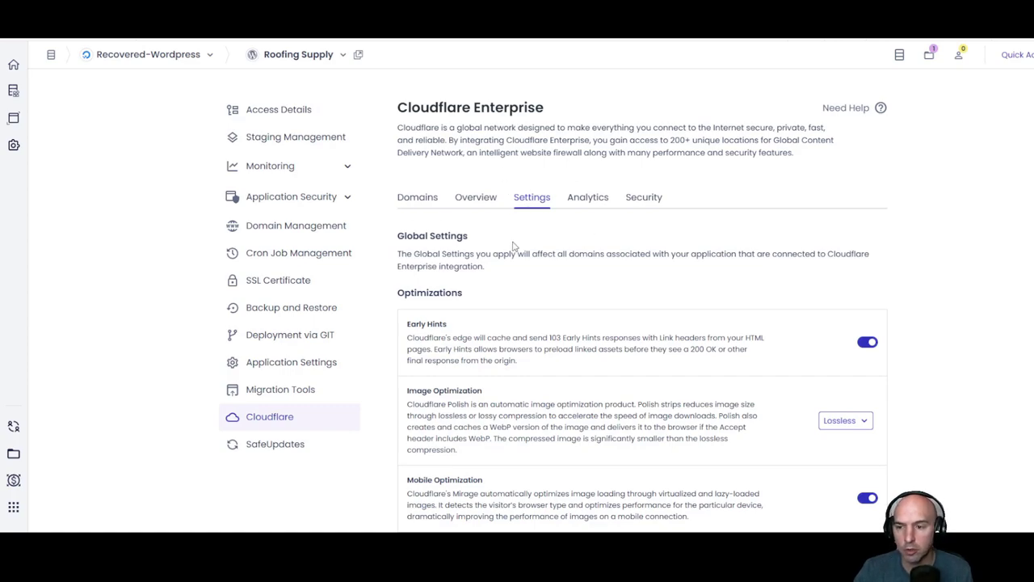
scroll(837, 303, down, 2)
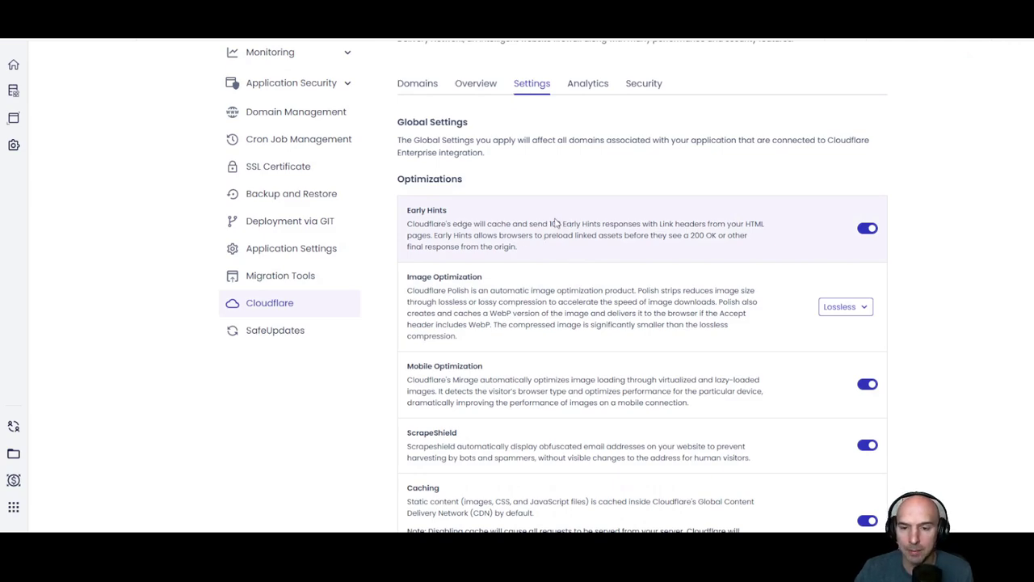
click(858, 307)
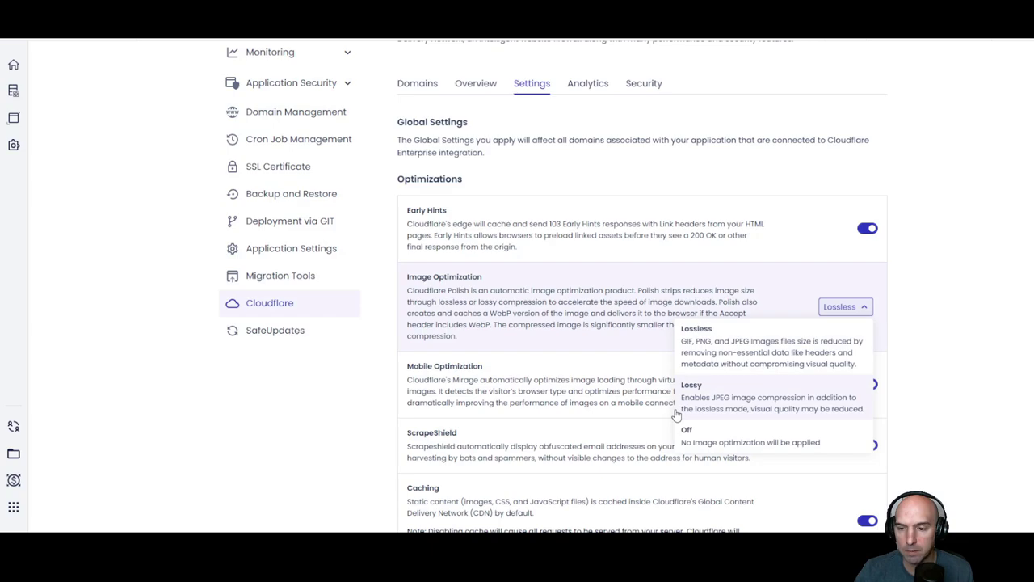
click(725, 339)
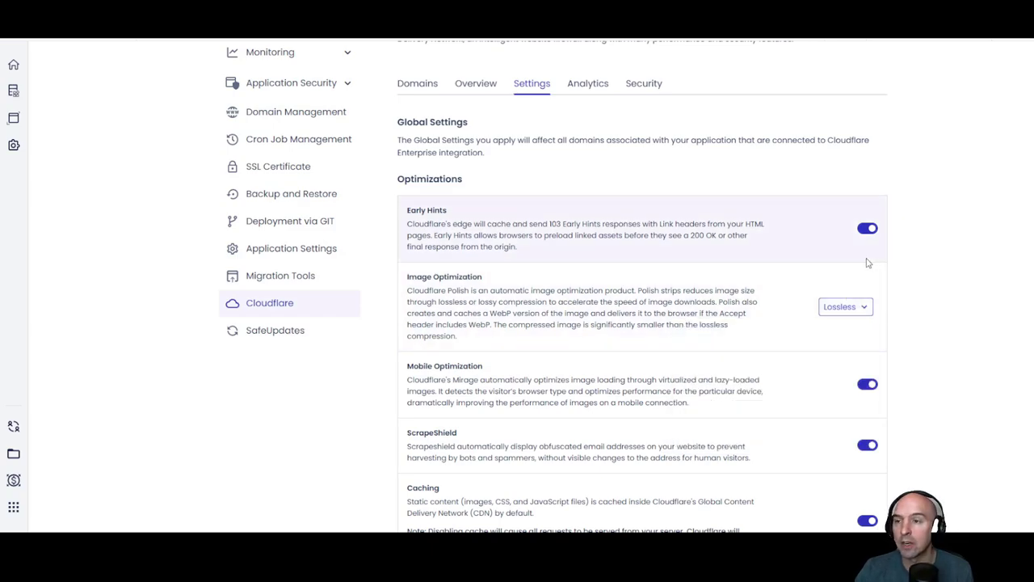
scroll(812, 252, down, 3)
scroll(791, 255, down, 1)
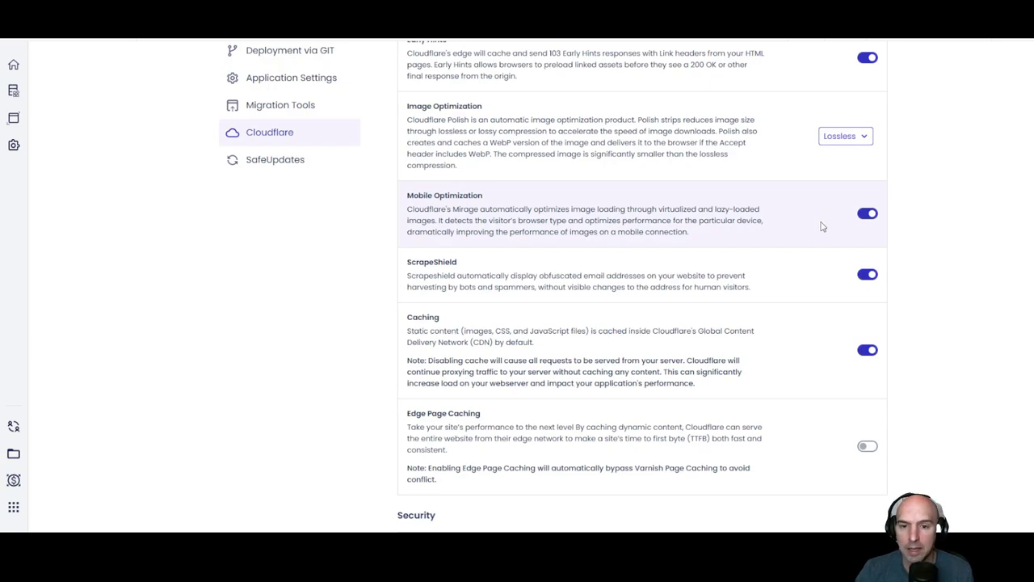
Step: Toggle on Edge Page Caching and Under Attack Mode for roofingsupplyco.com
scroll(844, 249, down, 1)
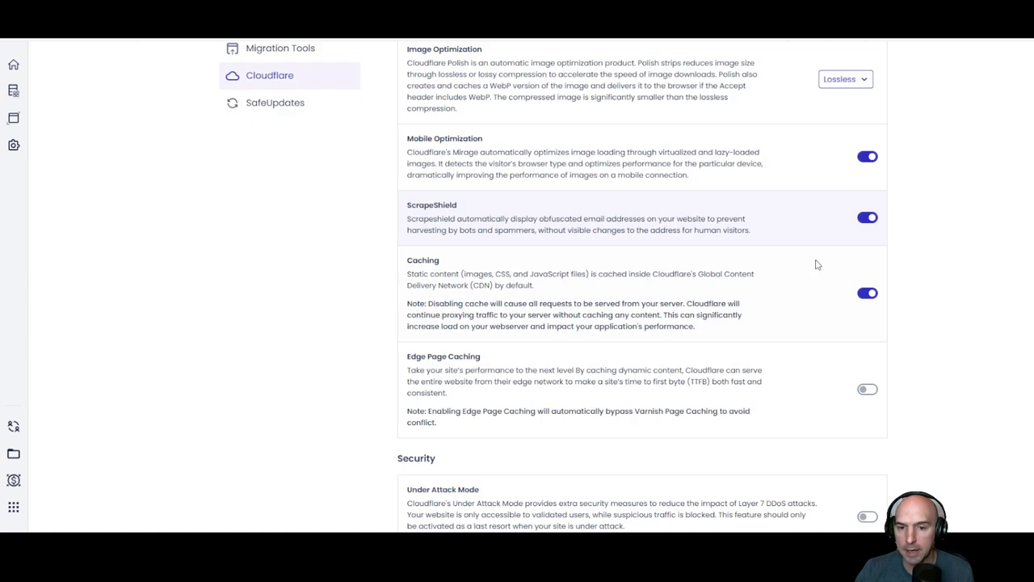
scroll(814, 264, down, 2)
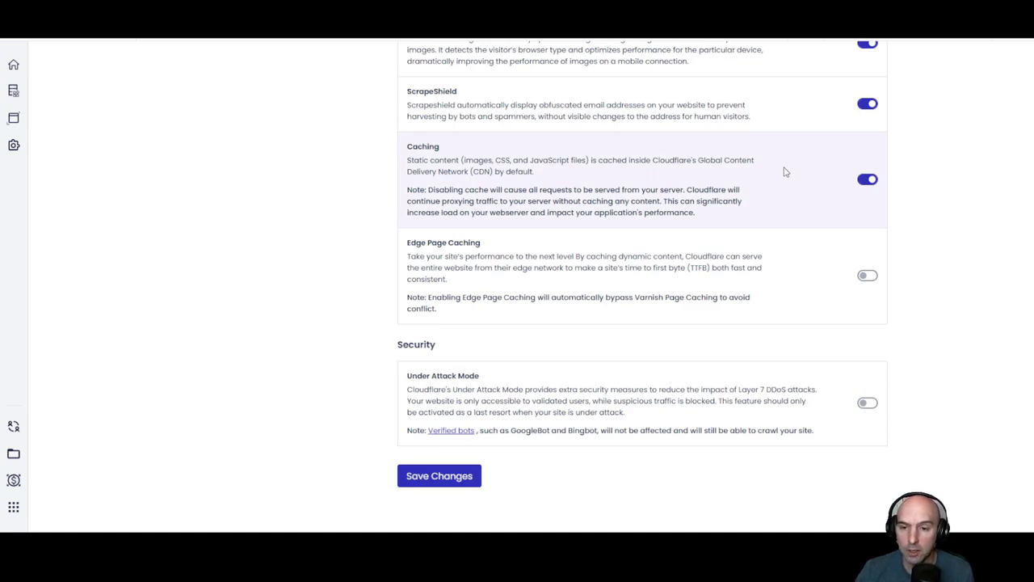
scroll(799, 179, down, 1)
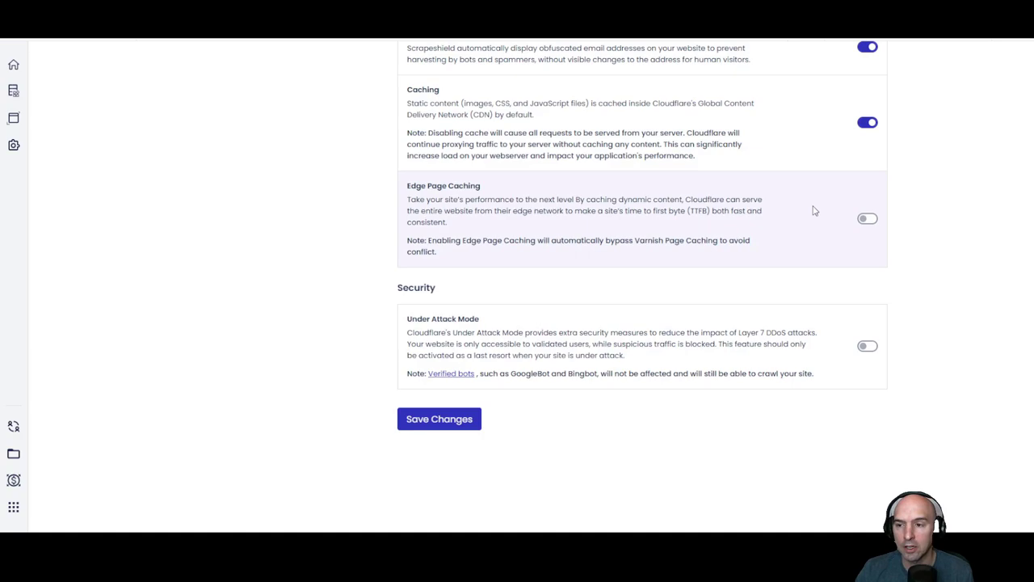
click(866, 221)
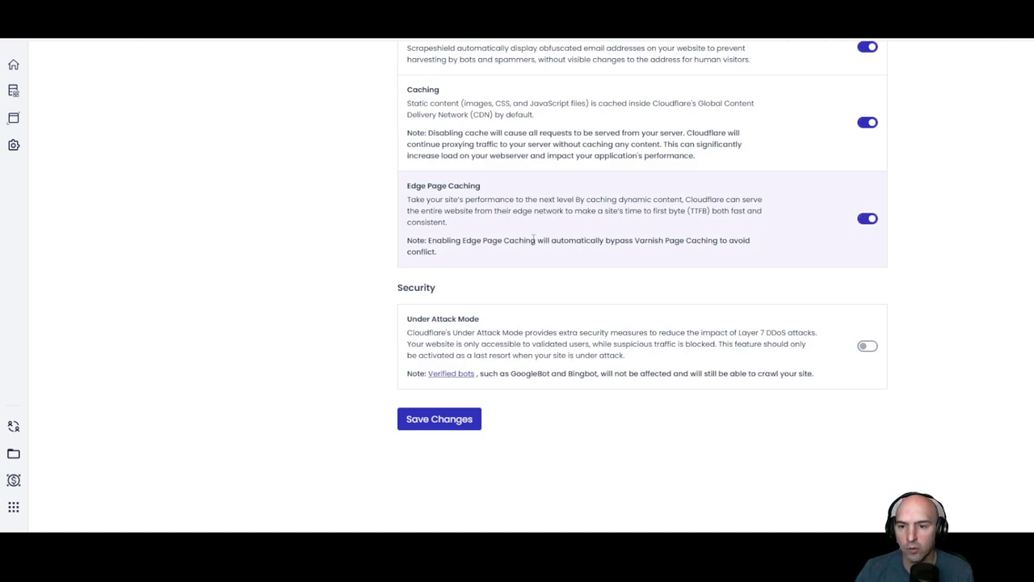
scroll(667, 227, down, 1)
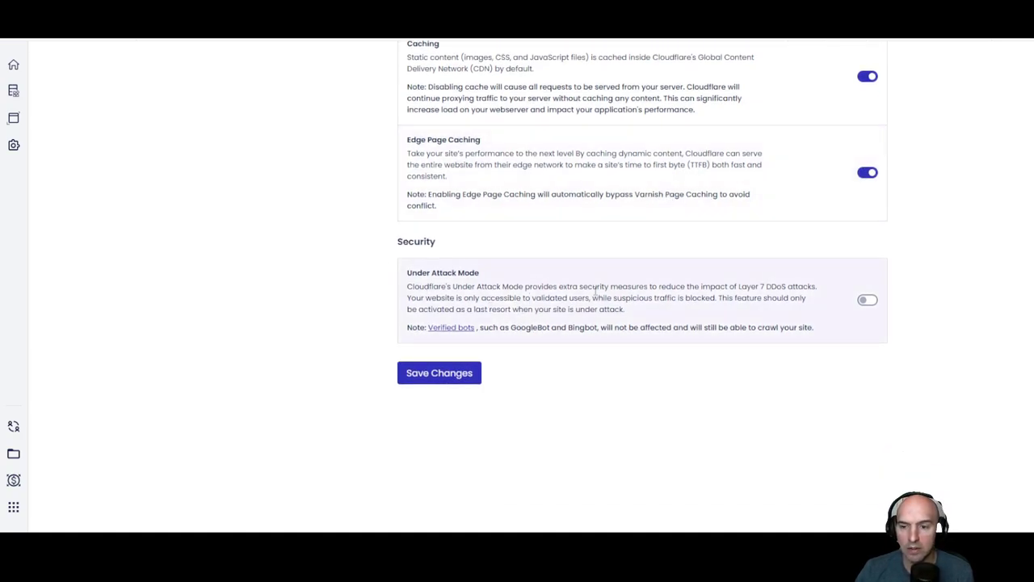
click(864, 301)
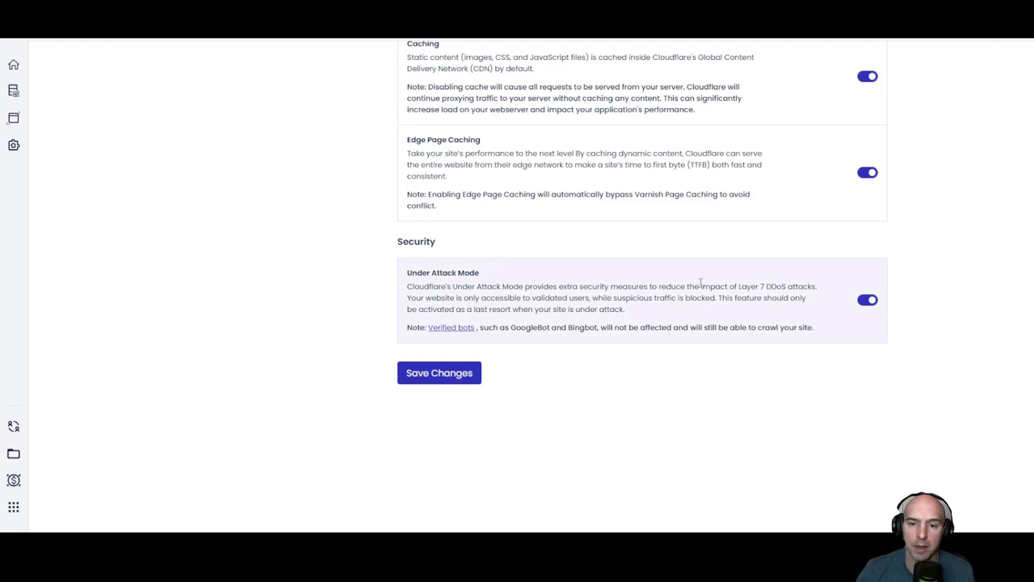
Step: Save the Cloudflare settings changes and check that roofingsupplyco.com shows Active
click(462, 375)
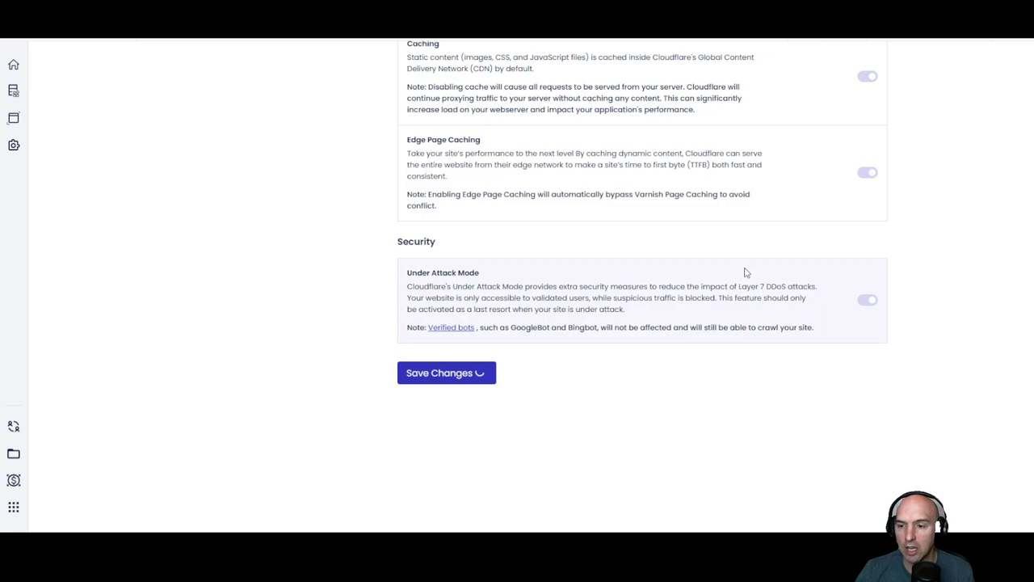
scroll(670, 295, up, 6)
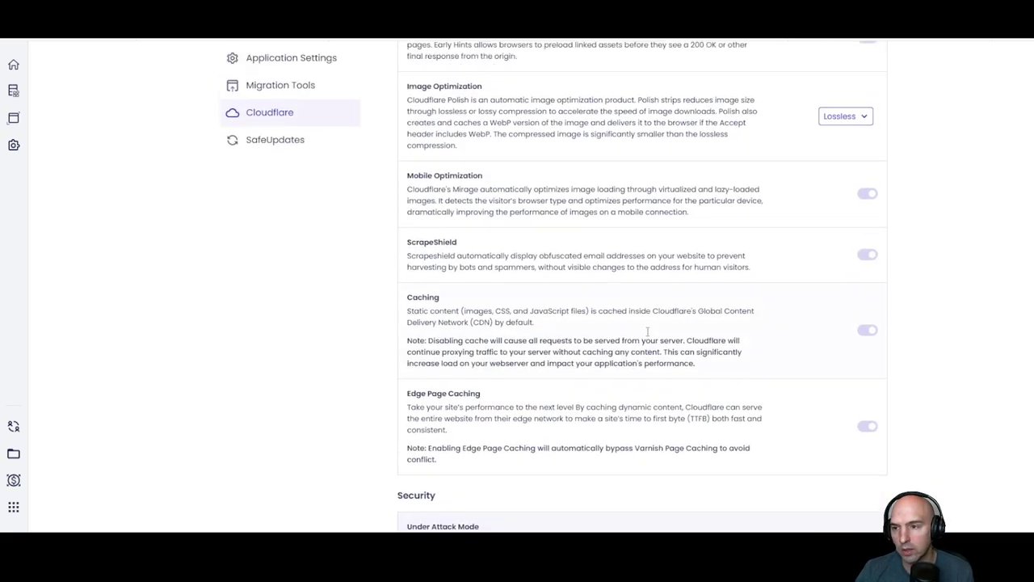
scroll(718, 293, down, 3)
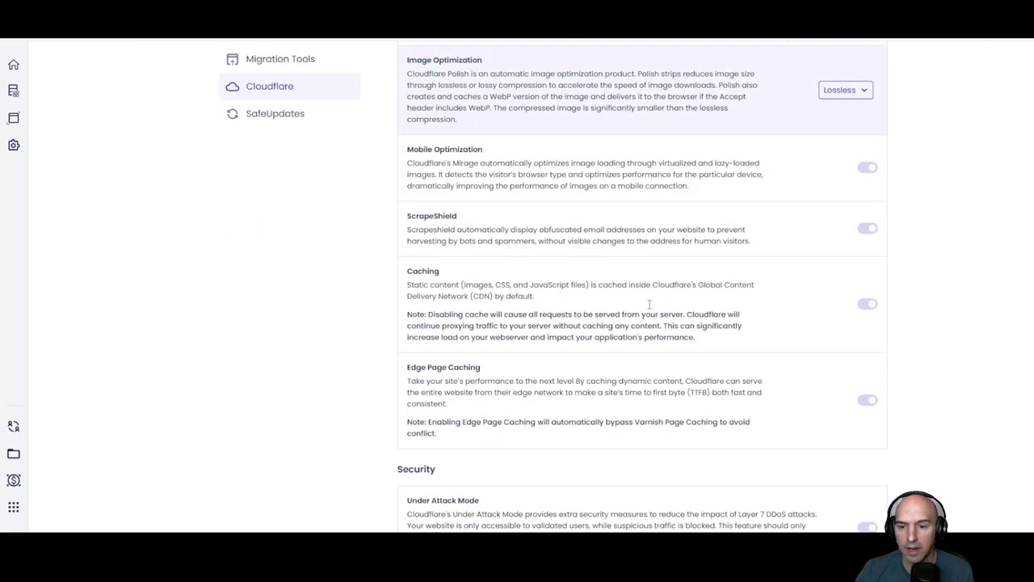
scroll(687, 298, up, 2)
scroll(648, 307, down, 4)
scroll(648, 308, down, 2)
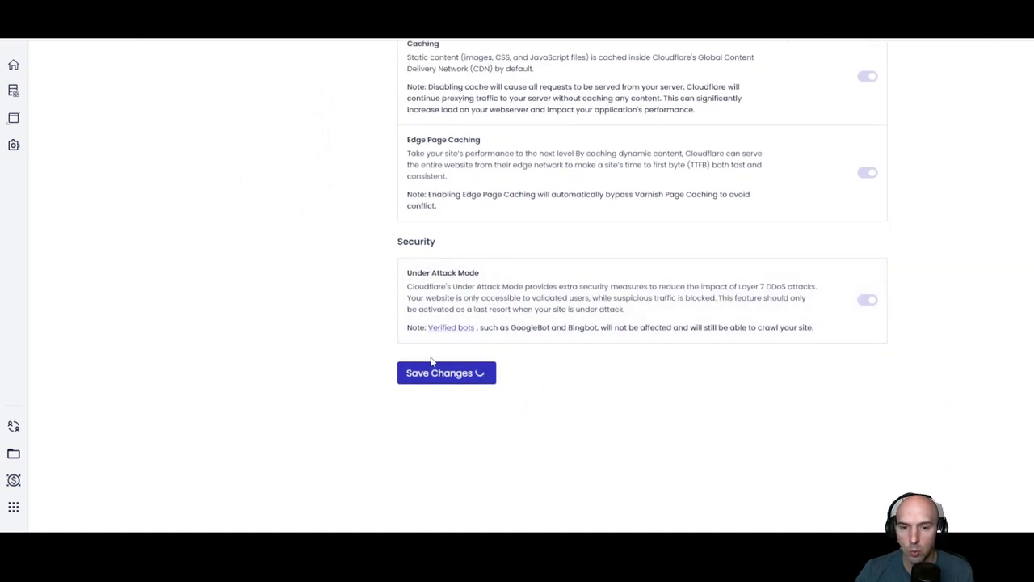
scroll(550, 372, up, 3)
scroll(549, 372, up, 3)
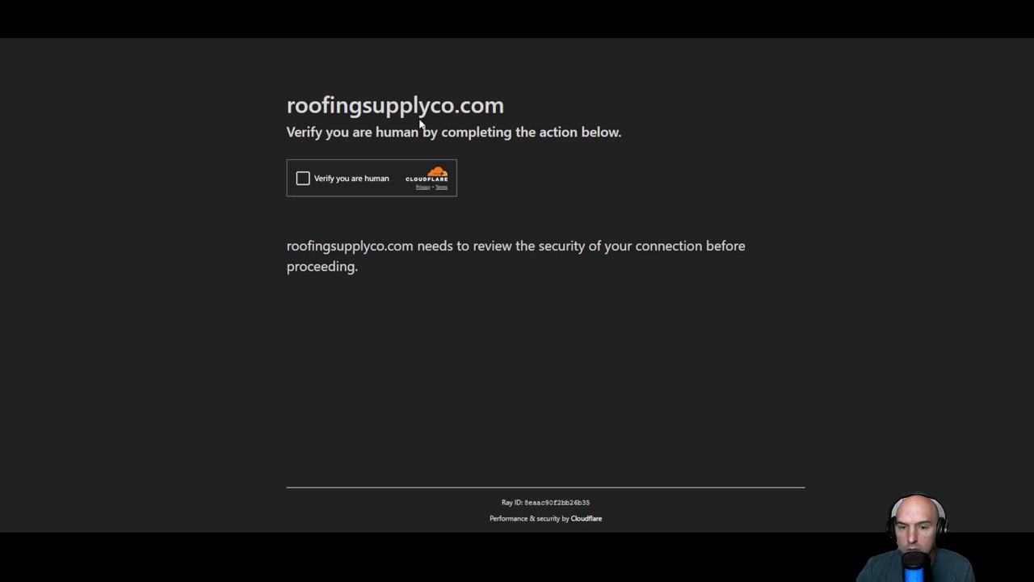
Step: Tick 'Verify you are human' on the Cloudflare challenge to load roofingsupplyco.com
click(303, 178)
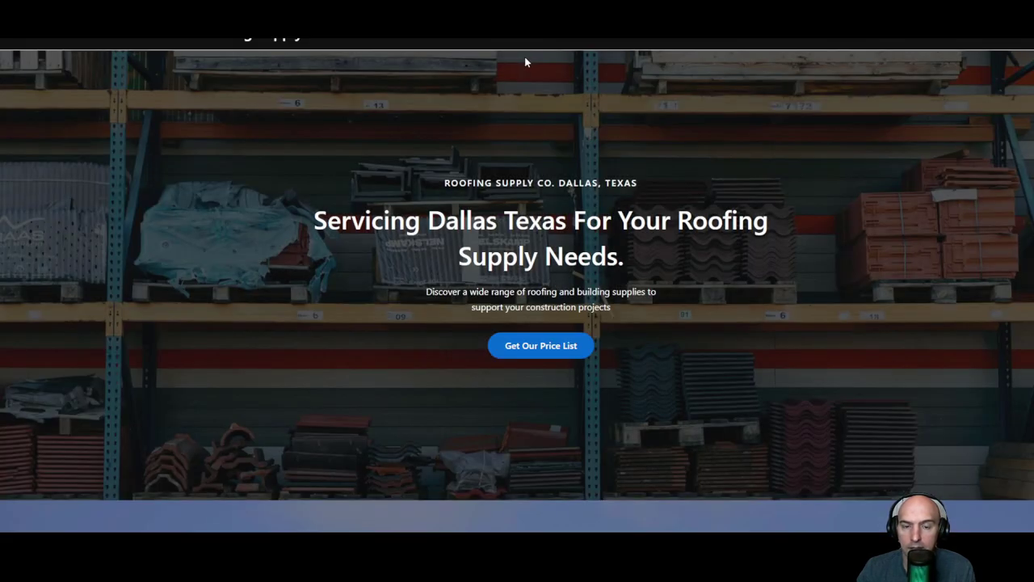